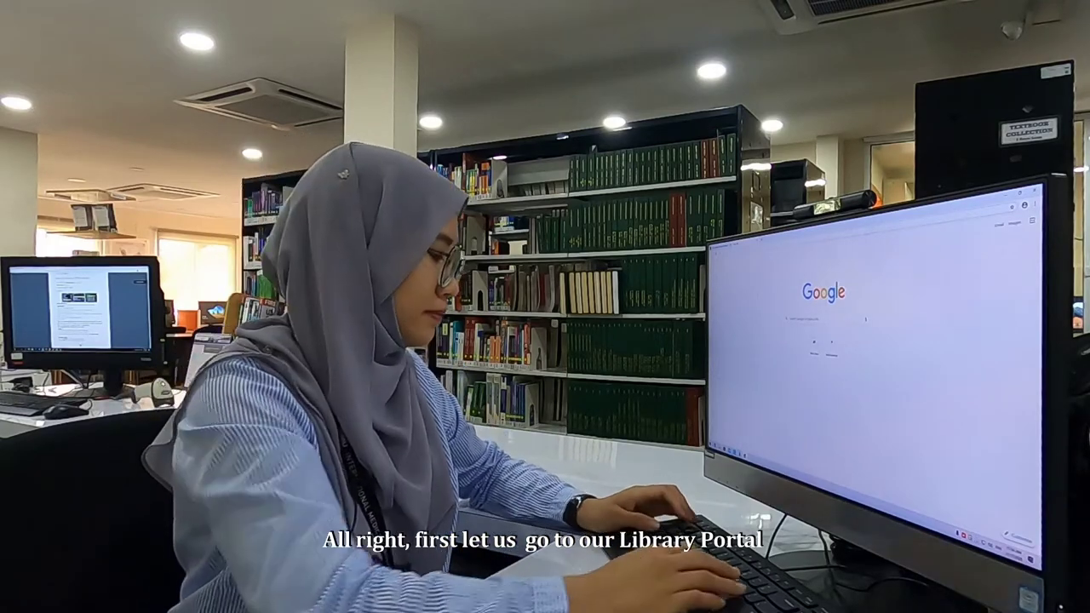
# Go to i-lib.imu.edu.my and choose EDS under Search Engines to reach the login page
pyautogui.write('i-')
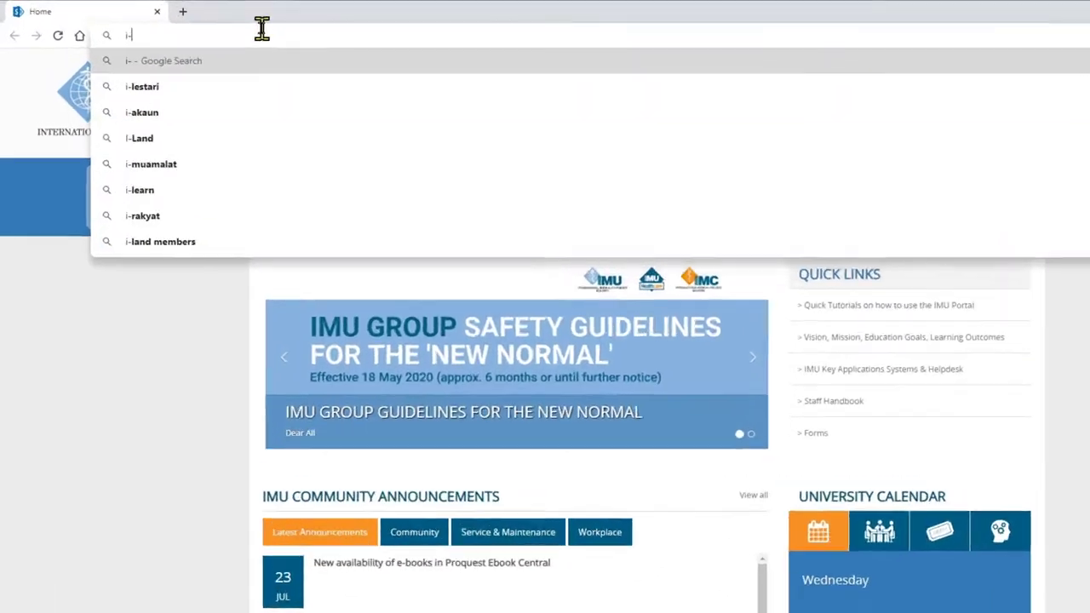
pyautogui.write('lib.imu.edu')
pyautogui.write('.my')
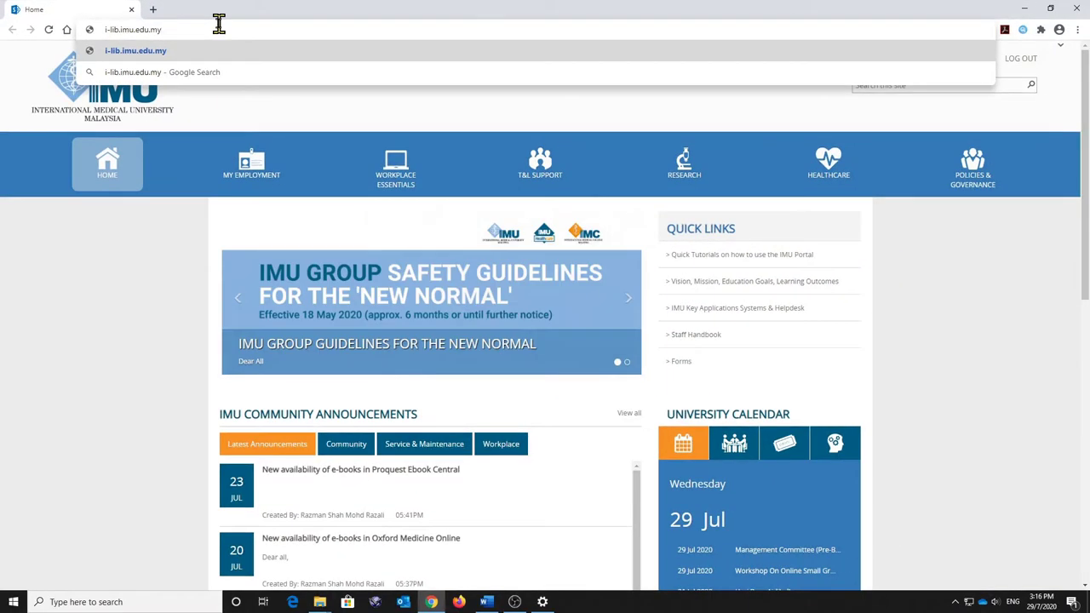
pyautogui.press('Return')
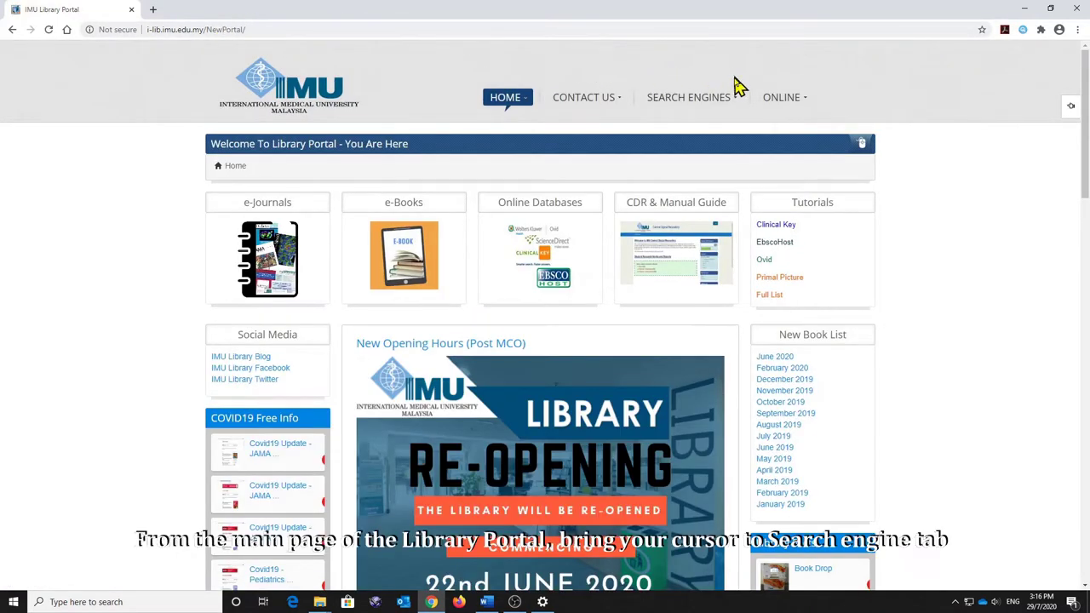
pyautogui.moveTo(736, 100)
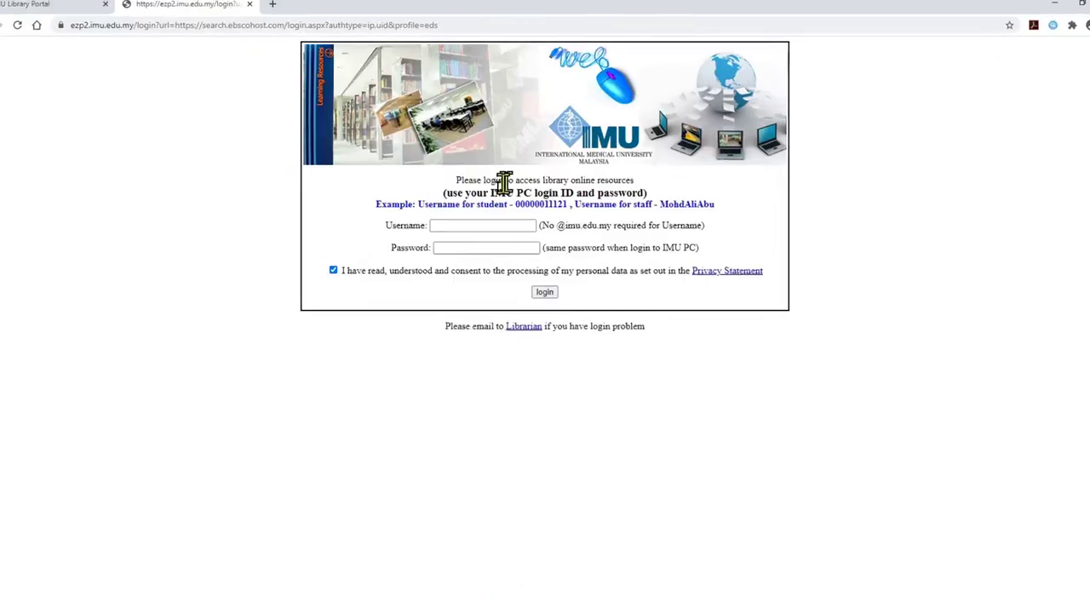
# Log in to the IMU Library Portal with the account username and password
pyautogui.click(469, 224)
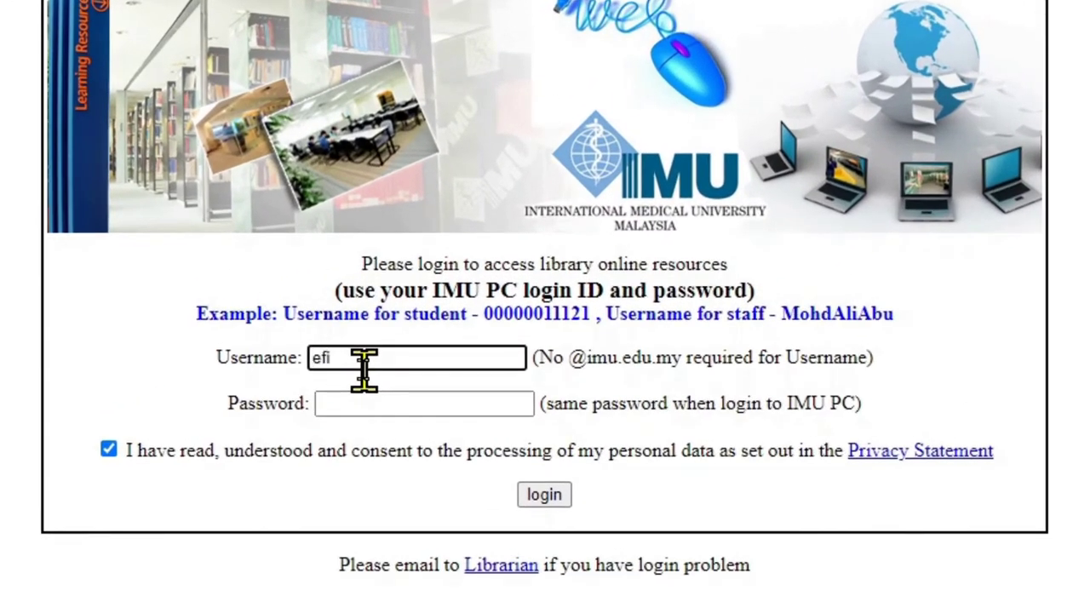
pyautogui.click(363, 402)
pyautogui.write('****')
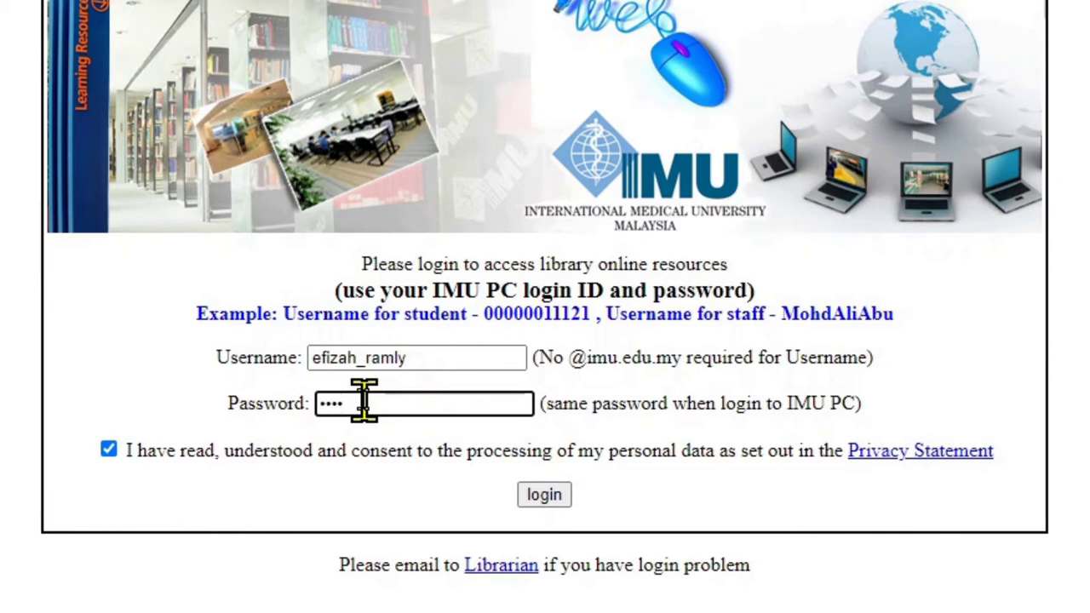
pyautogui.write('**')
pyautogui.click(562, 502)
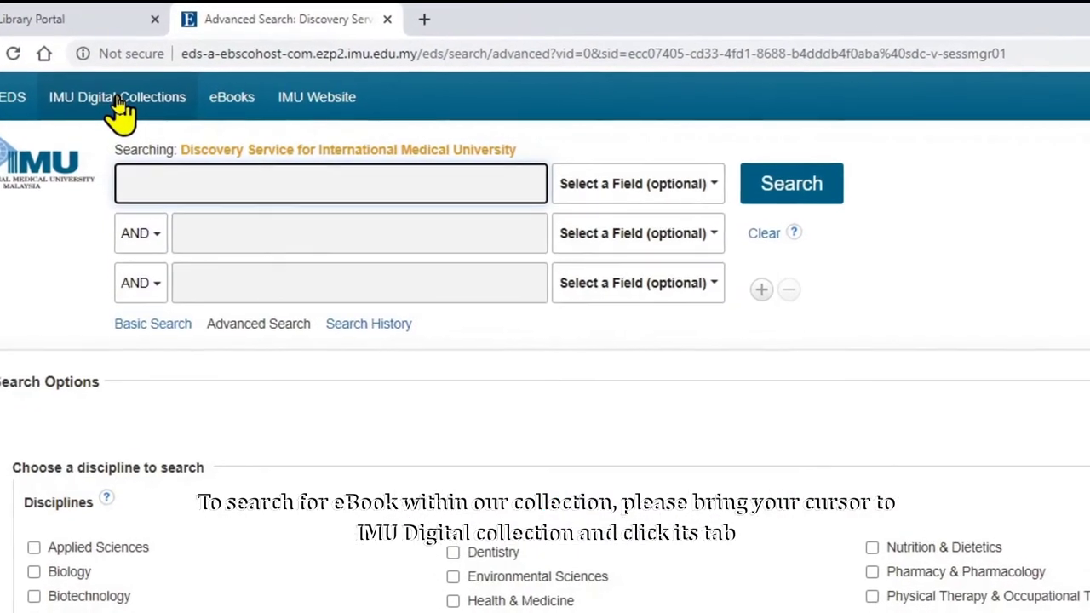
# Open the Publications search under IMU Digital Collections, with its Browse By Discipline list
pyautogui.click(119, 102)
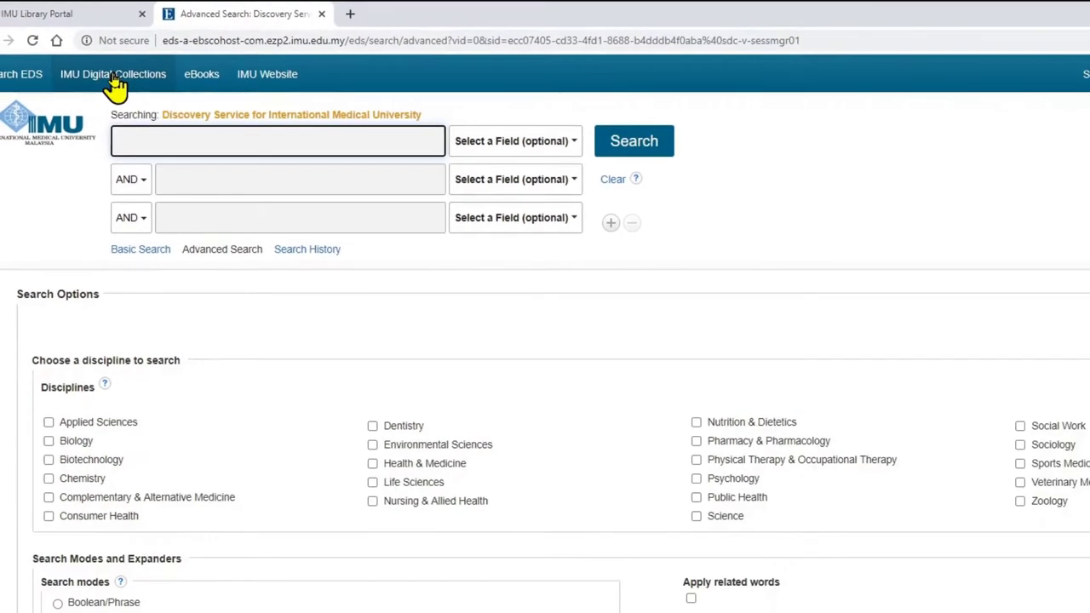
pyautogui.click(110, 64)
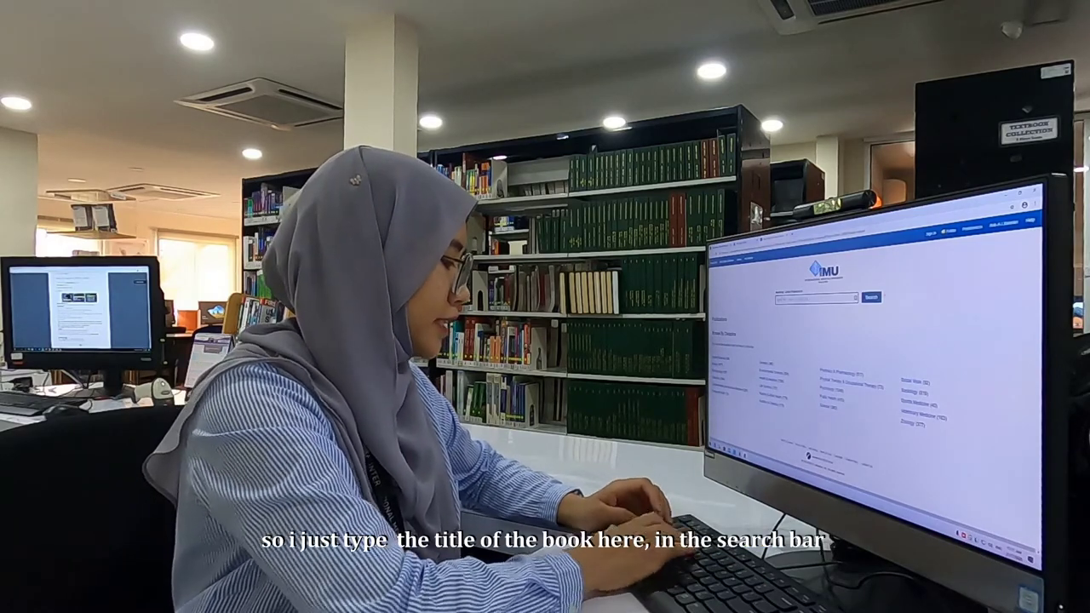
# Search publications for 'critical care obs' and pick Critical Care Obstetrics 6th Edition
pyautogui.write('ana')
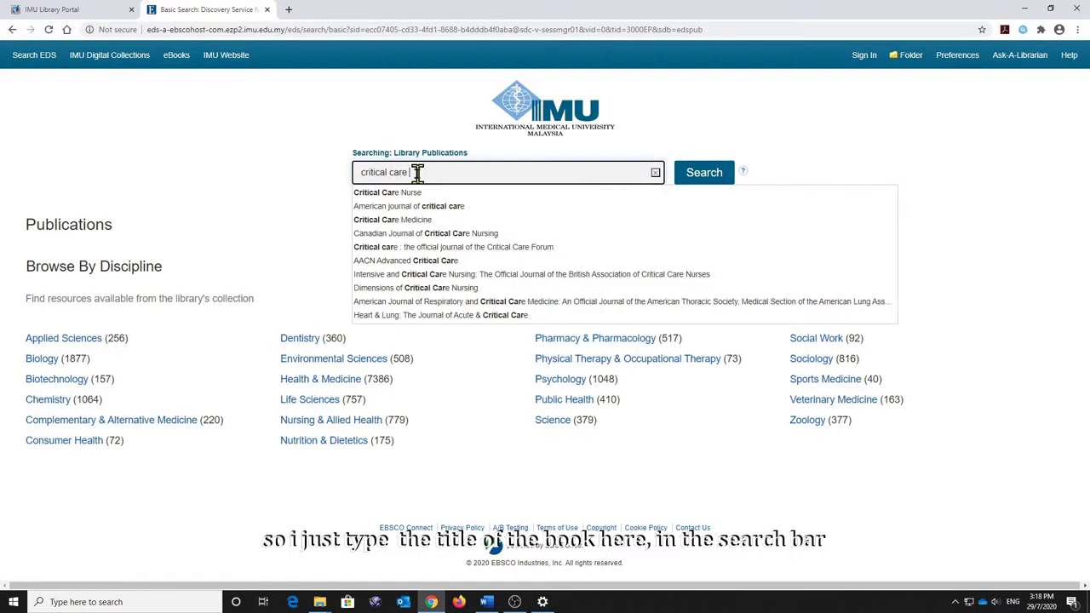
pyautogui.write('o')
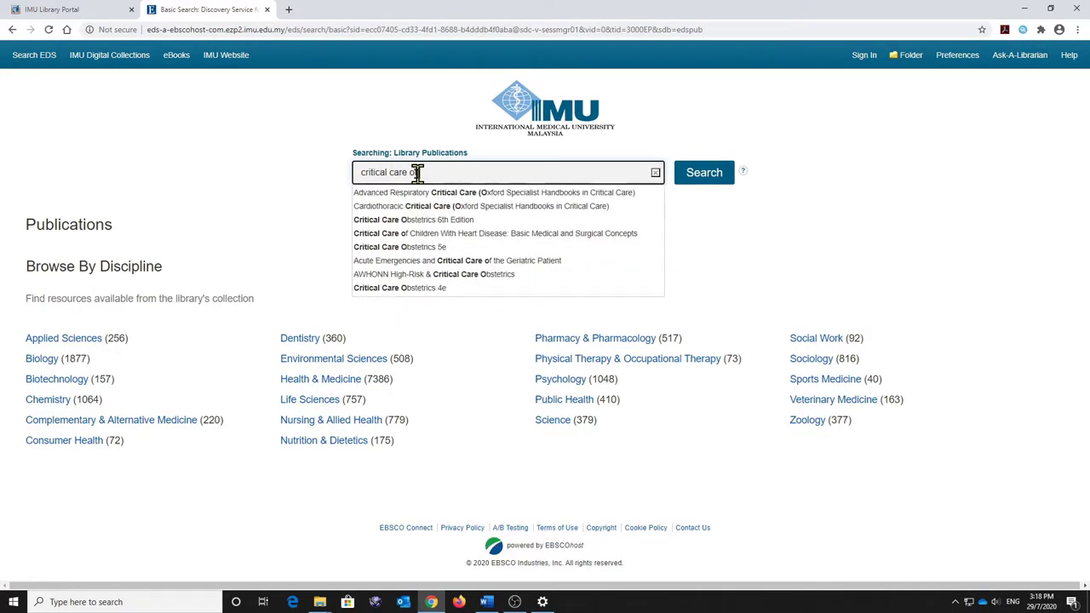
pyautogui.write('bstetrics 6th Edition')
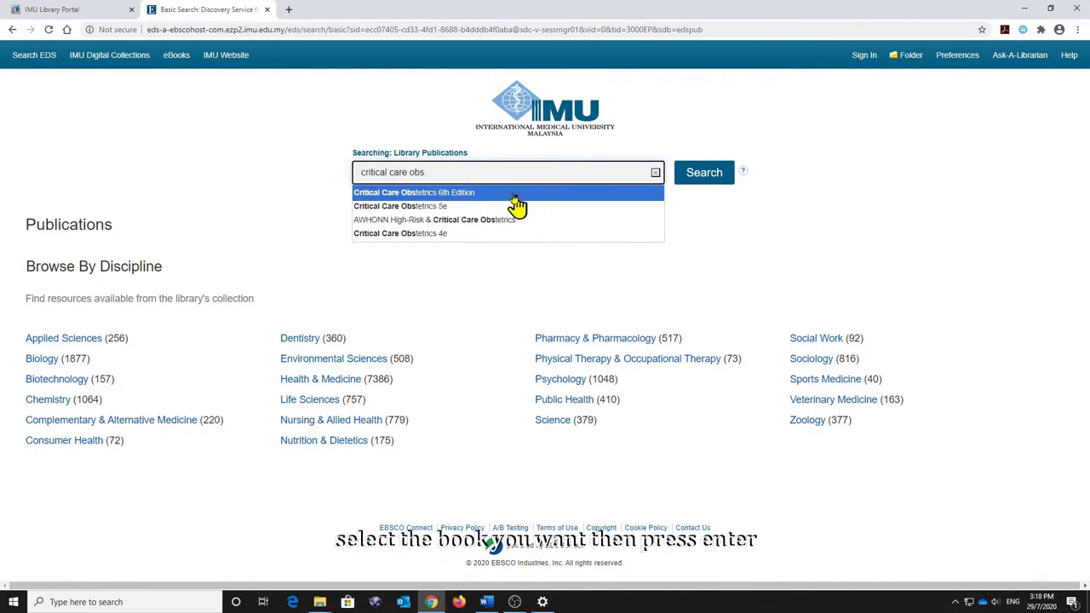
pyautogui.click(507, 195)
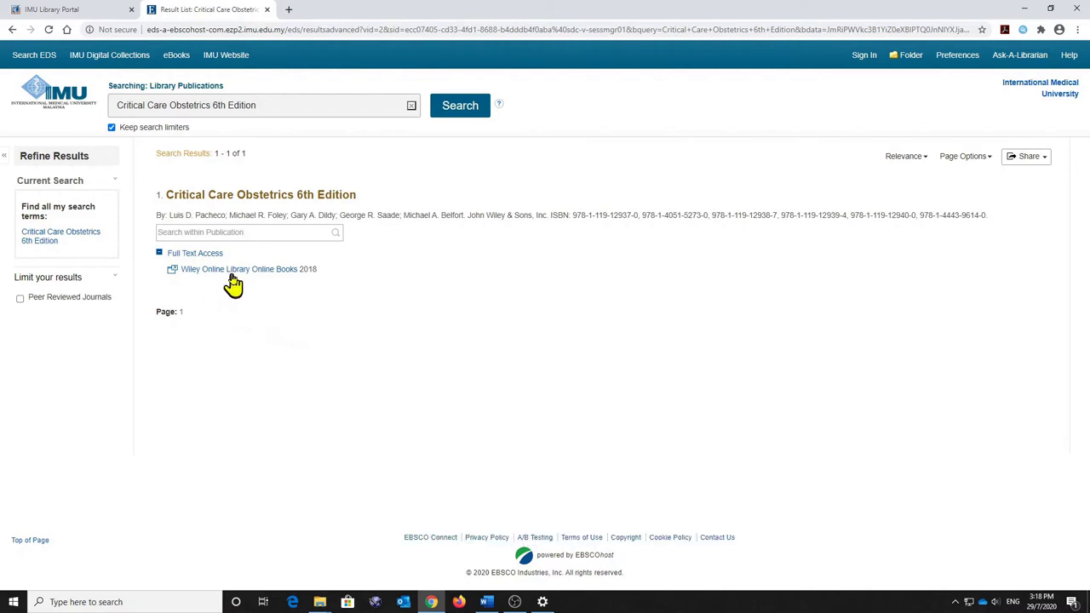
# Open the book on Wiley Online Library and the PDF of Chapter 3, Critical Care Obstetric Nursing
pyautogui.click(236, 271)
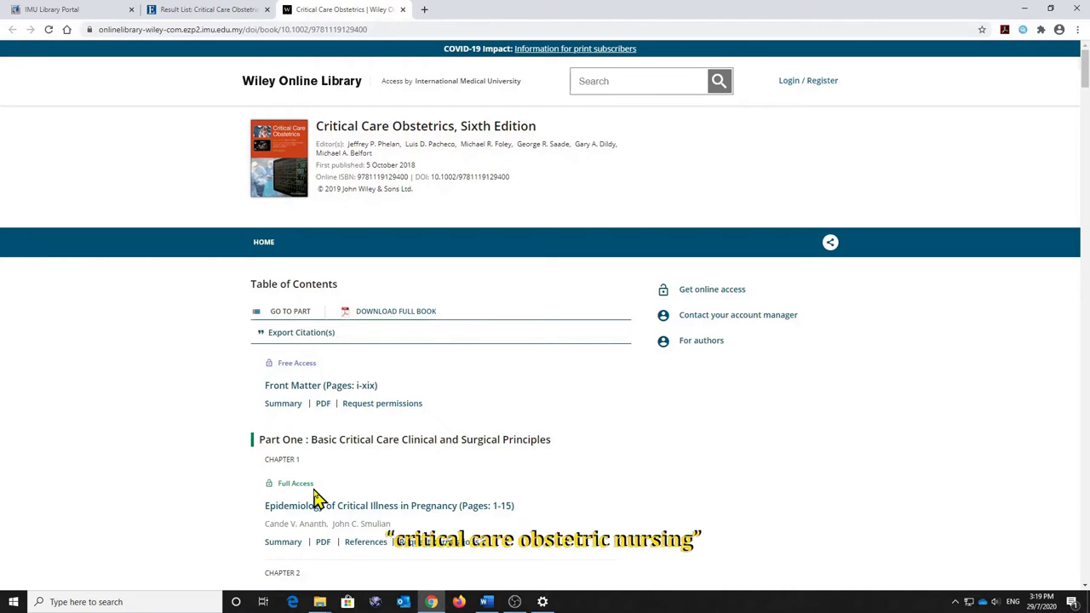
pyautogui.scroll(-2, 315, 498)
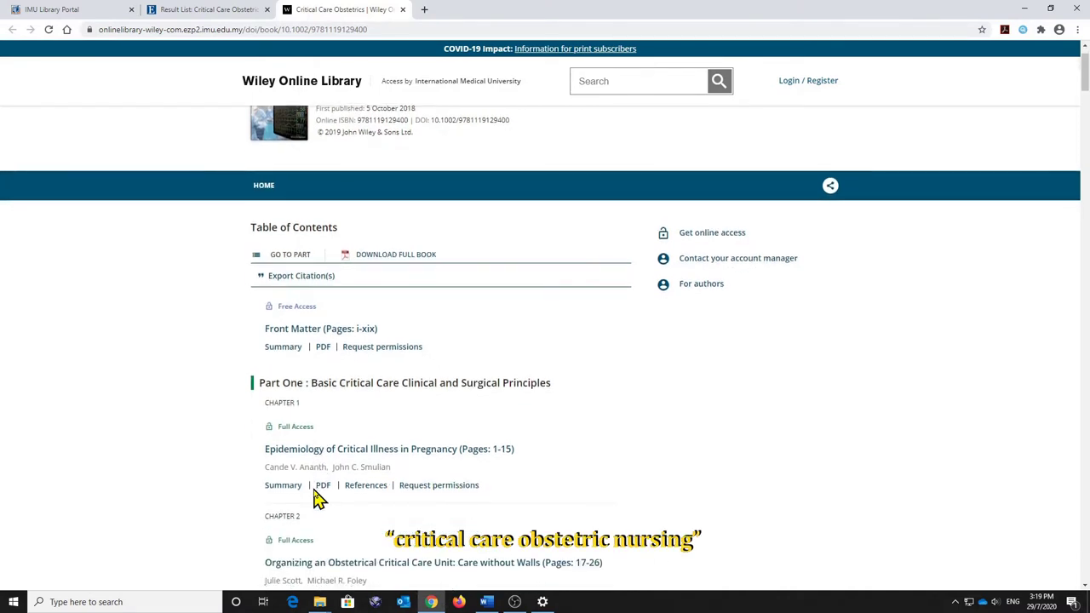
pyautogui.scroll(-2, 315, 498)
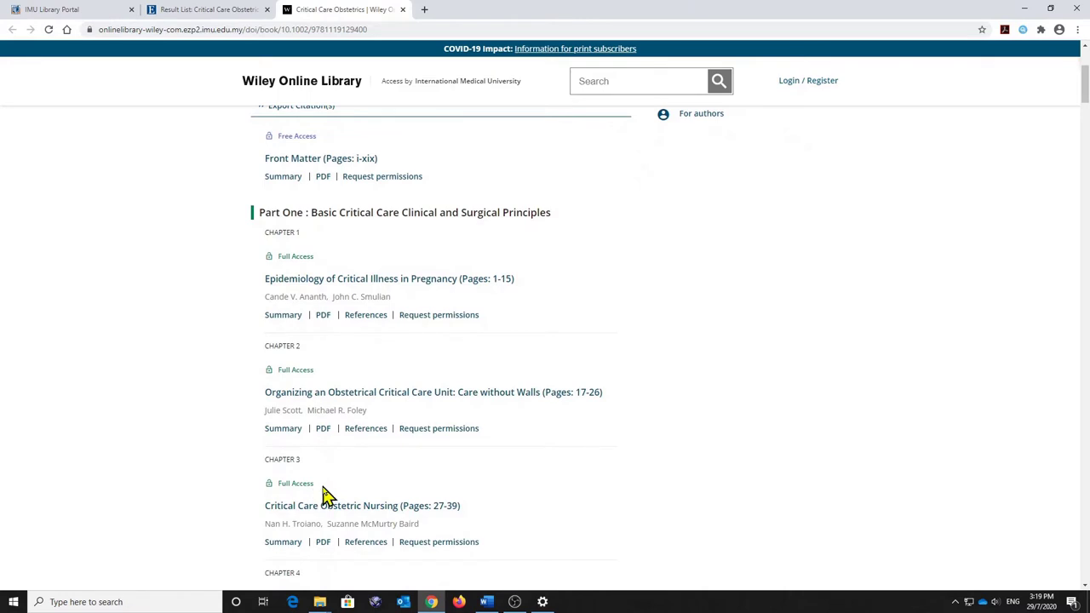
pyautogui.scroll(-1, 328, 496)
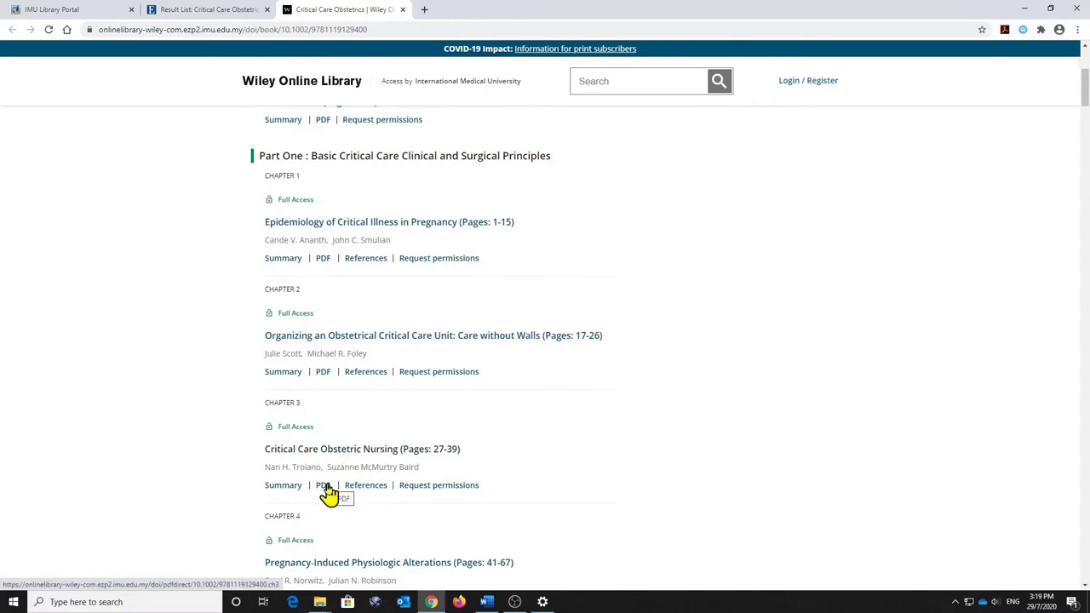
pyautogui.click(325, 488)
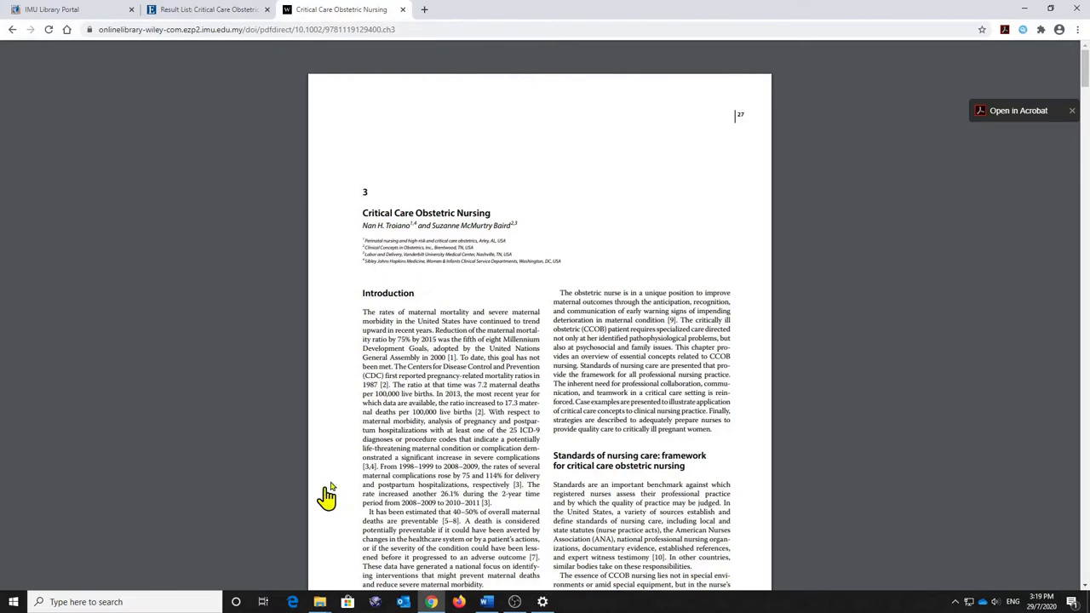
pyautogui.scroll(-1, 435, 437)
pyautogui.scroll(-5, 435, 437)
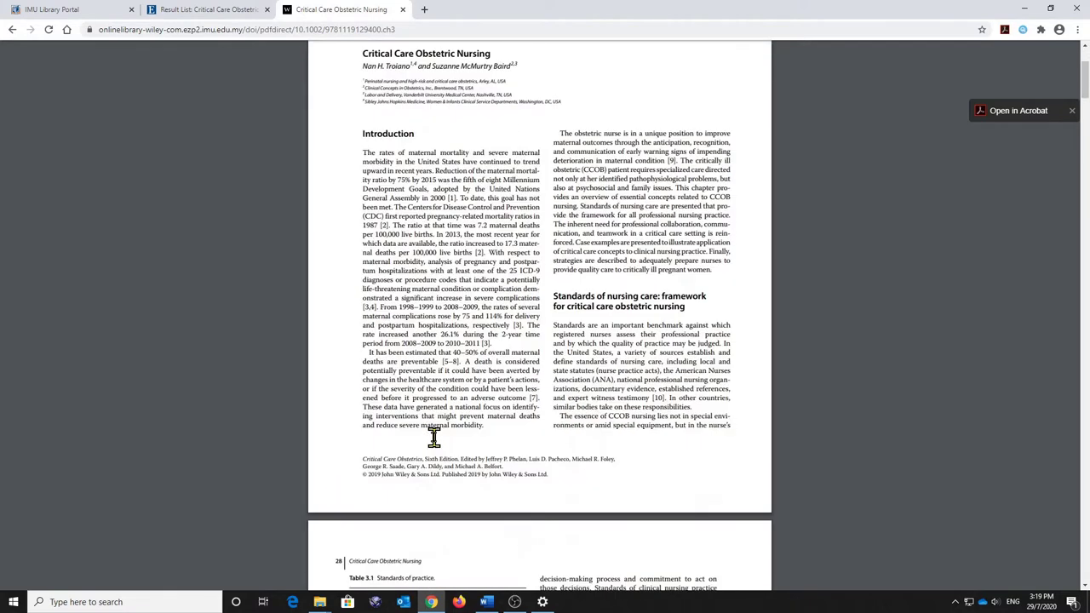
pyautogui.scroll(-7, 434, 437)
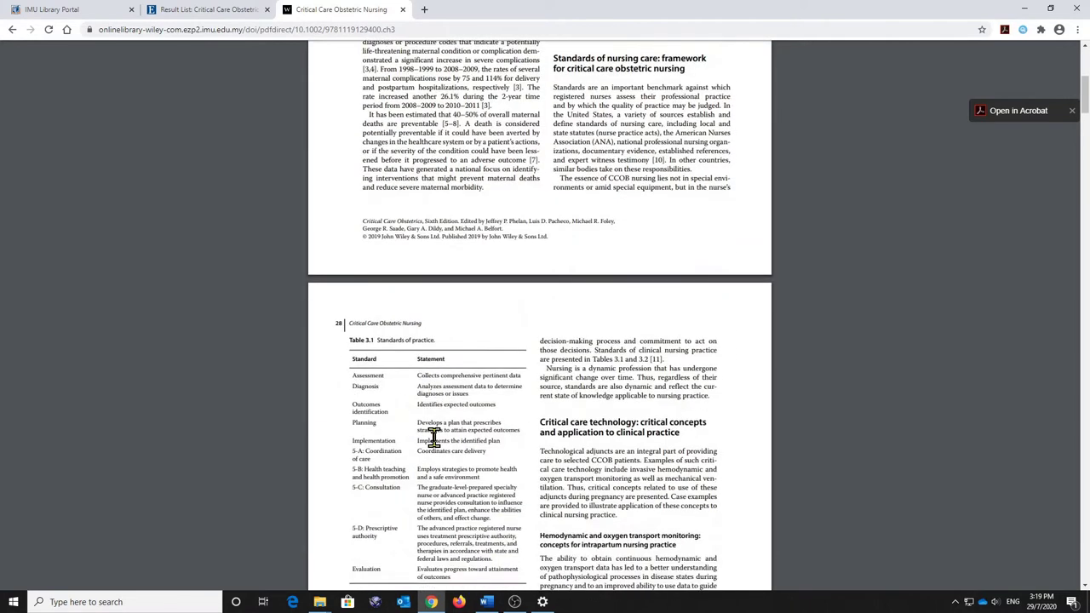
pyautogui.scroll(-6, 434, 436)
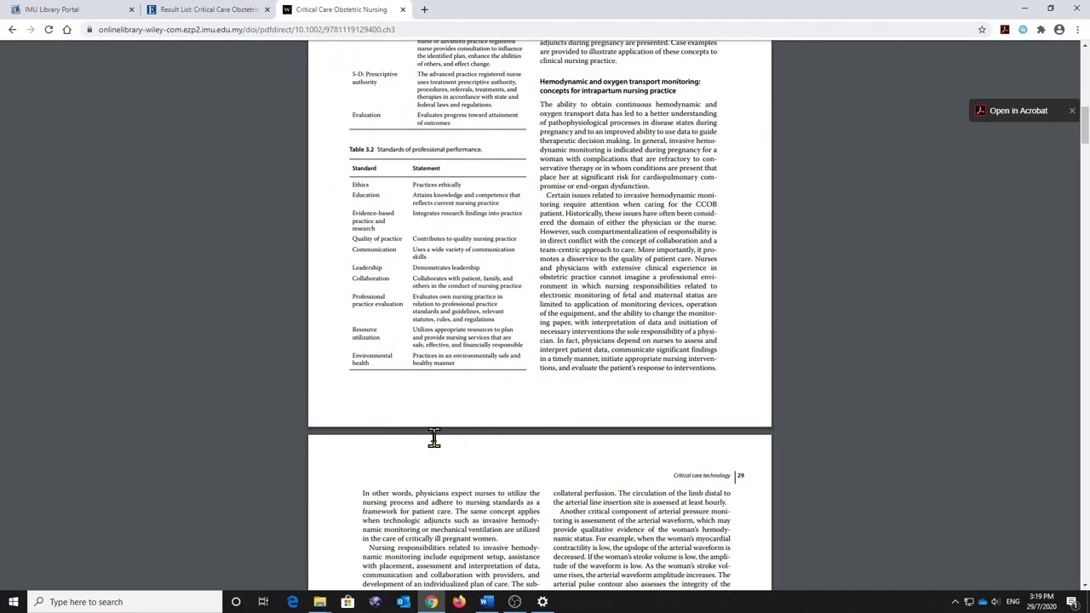
pyautogui.scroll(7, 435, 437)
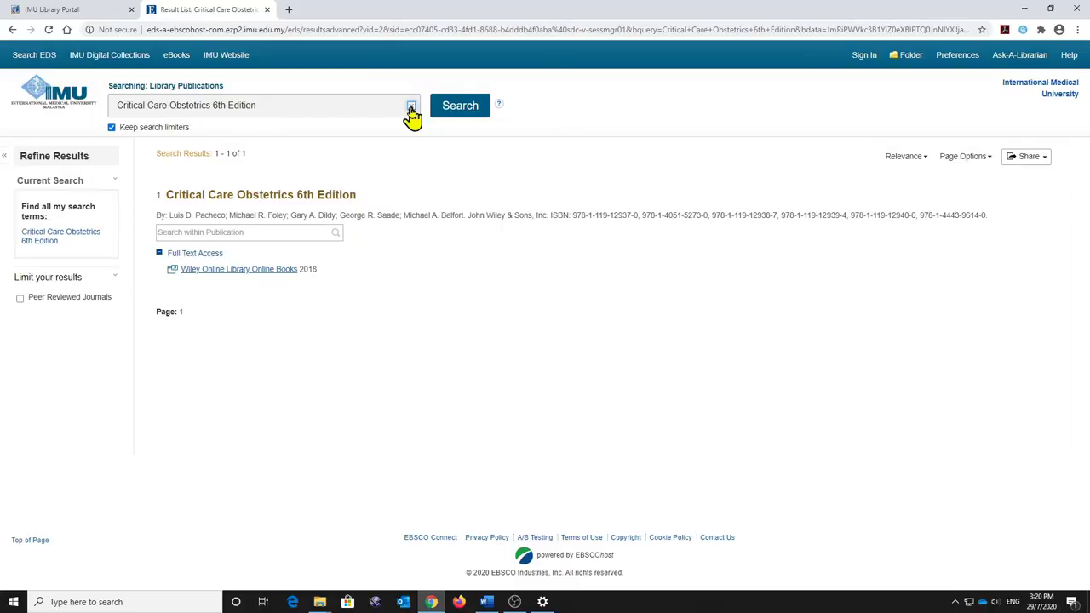
# Replace the search with 'gray's anatomy' and pick the Gray's Anatomy for Students suggestion
pyautogui.click(410, 109)
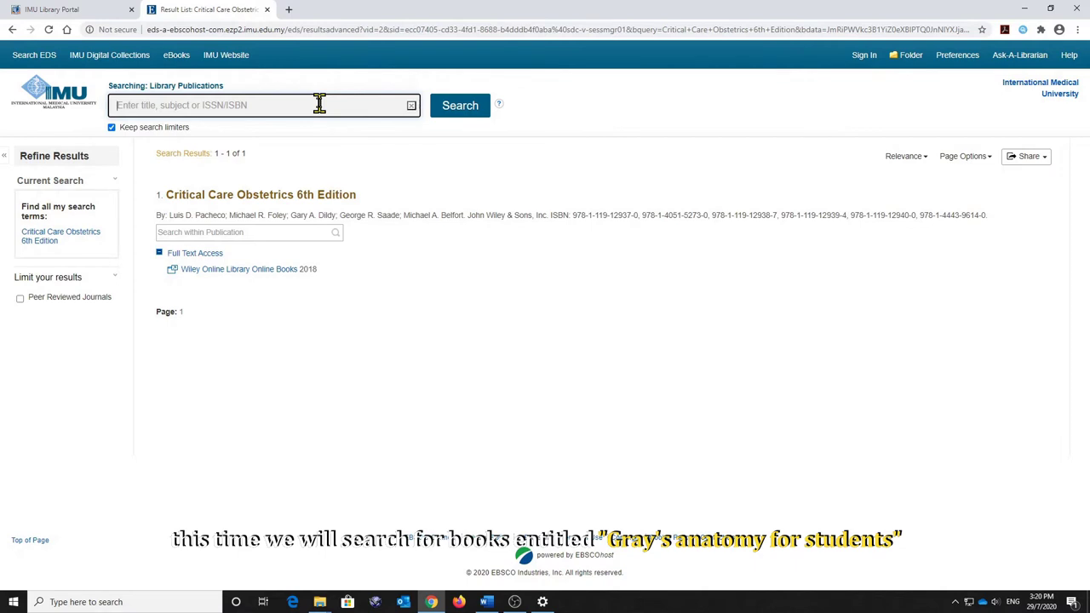
pyautogui.write("gray's anat")
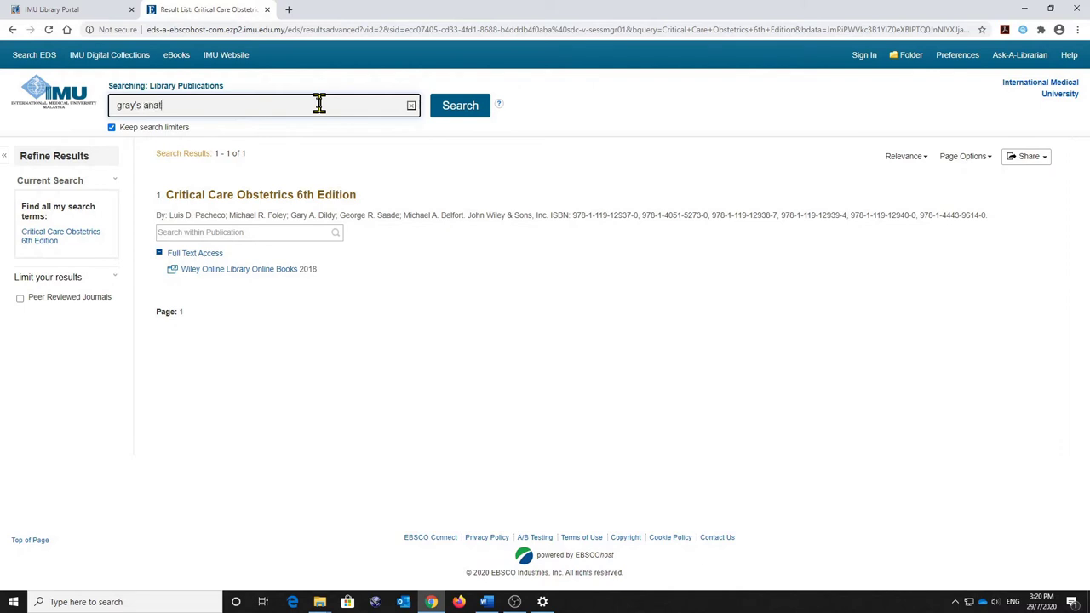
pyautogui.write('omy')
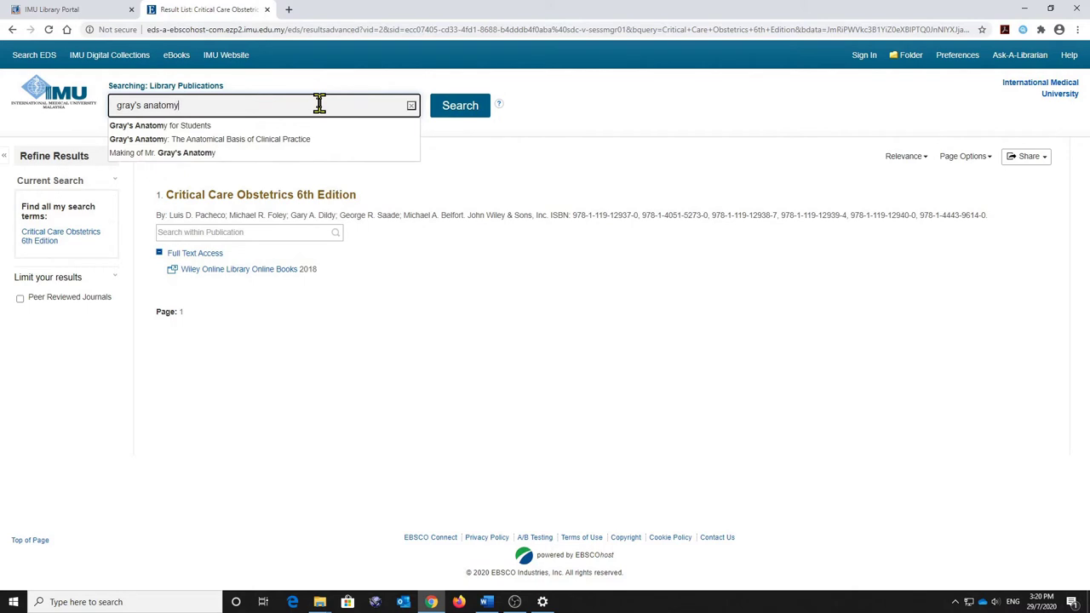
pyautogui.click(224, 127)
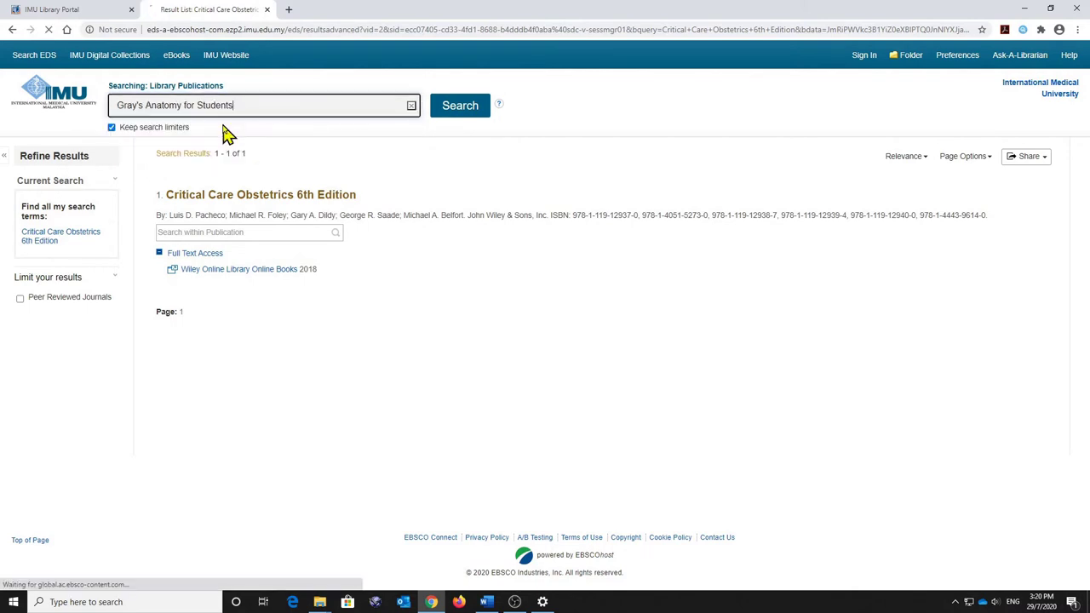